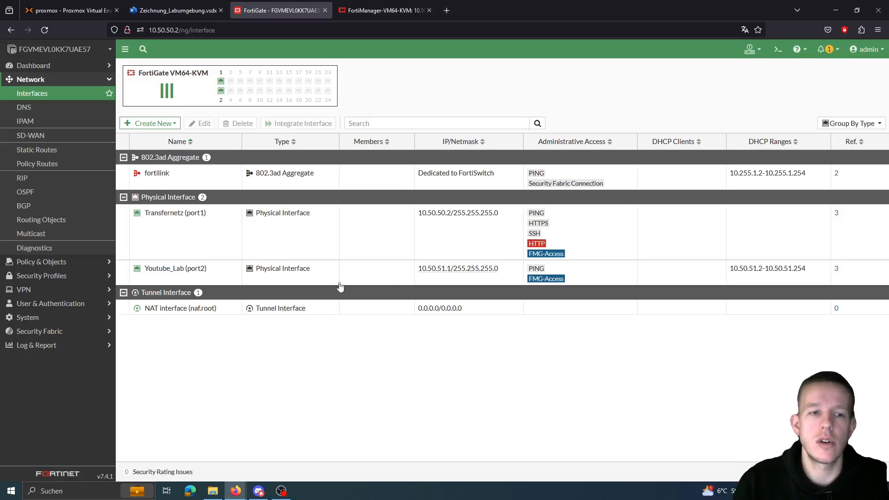
Step: Select Youtube_Lab (port2) and open its Edit Interface page to review the settings
left_click(364, 278)
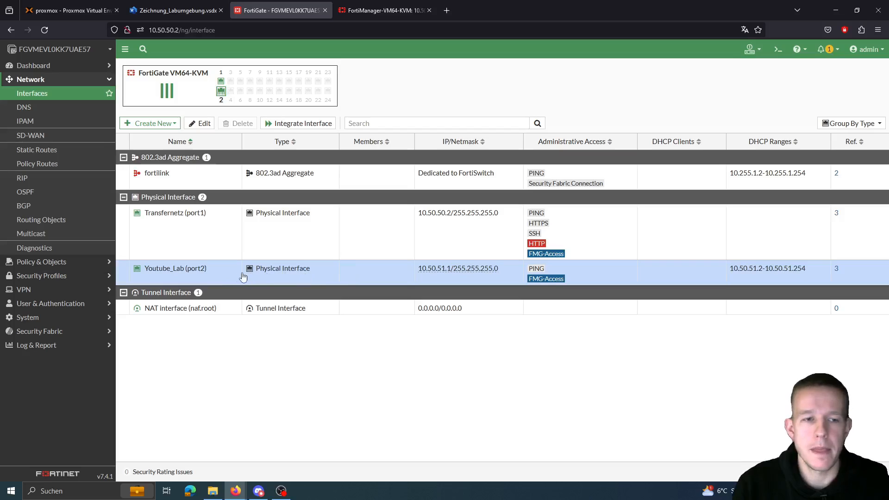
double_click(381, 278)
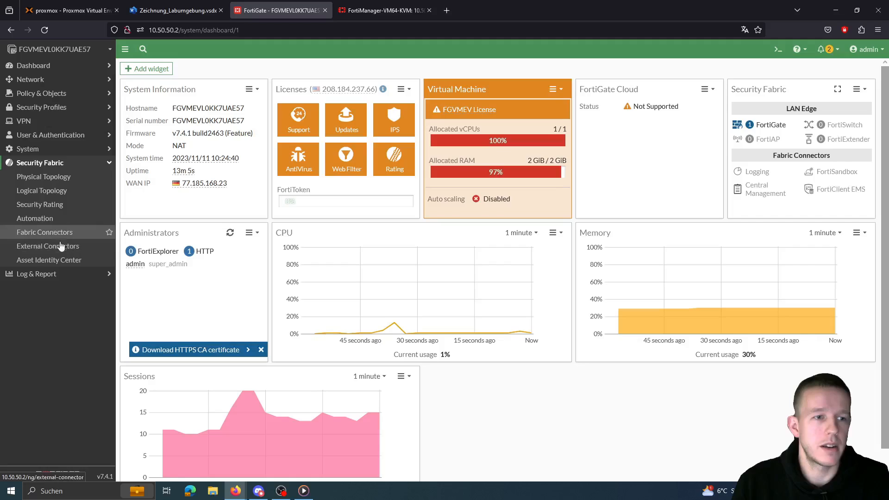
Step: Open the Central Management connector's settings from the Fabric Connectors overview
left_click(65, 233)
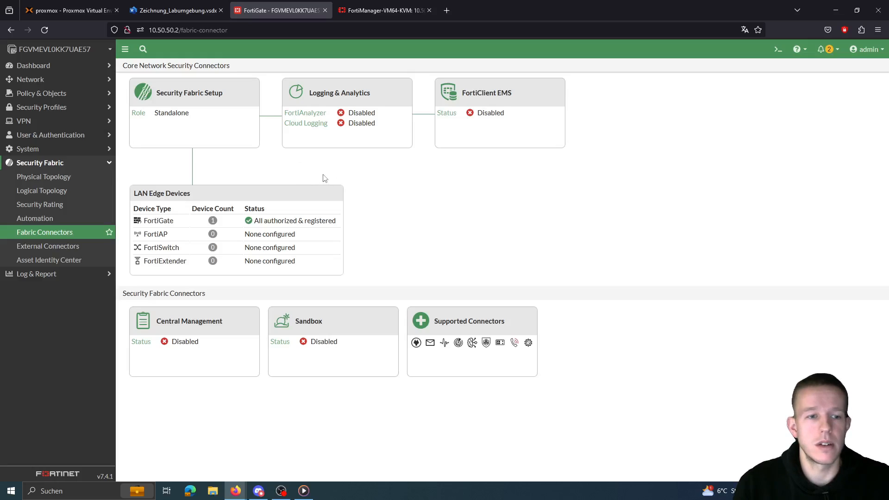
left_click(201, 344)
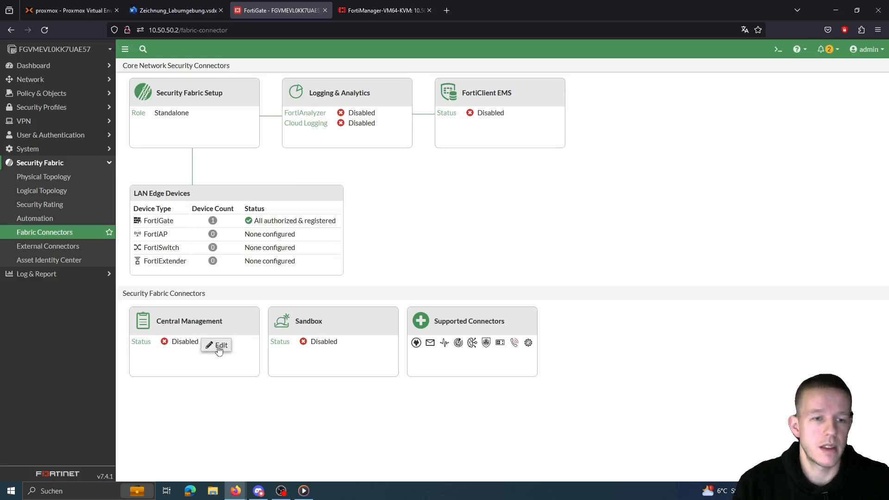
left_click(219, 346)
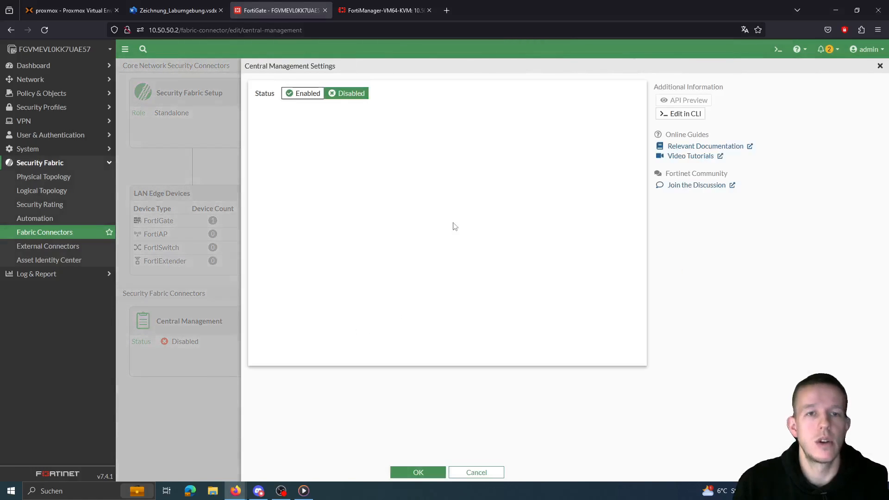
Step: Enable Central Management with FortiManager IP/domain 10.50.51.2 and save it
left_click(305, 95)
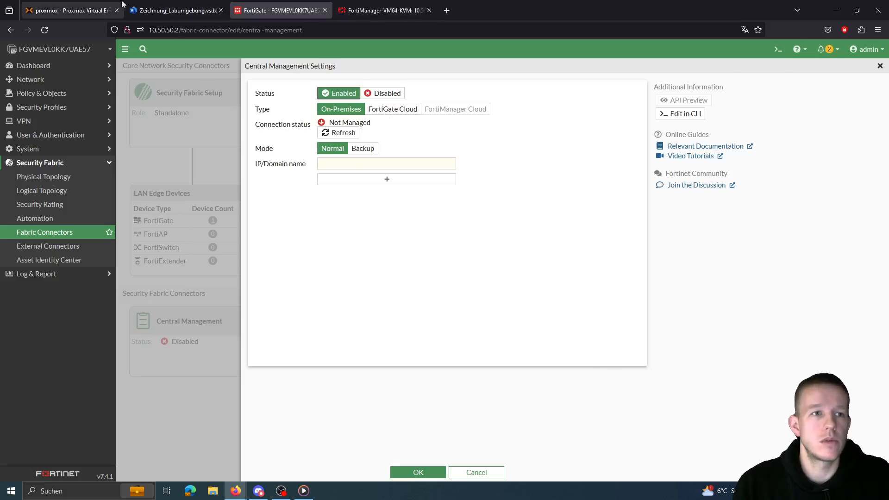
left_click(176, 11)
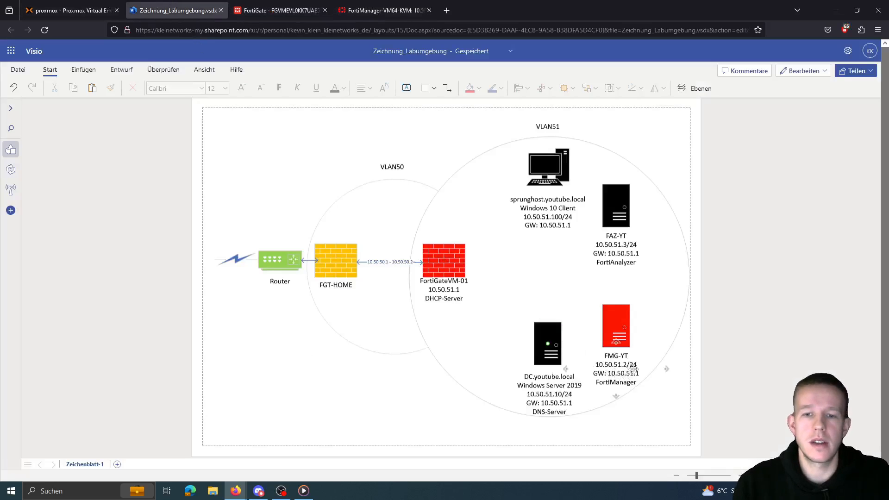
left_click(282, 10)
left_click(340, 163)
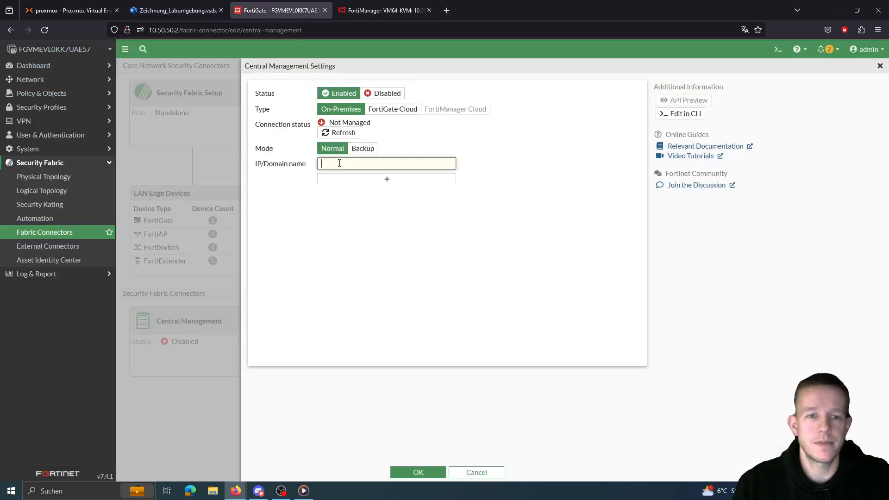
type("10.50.")
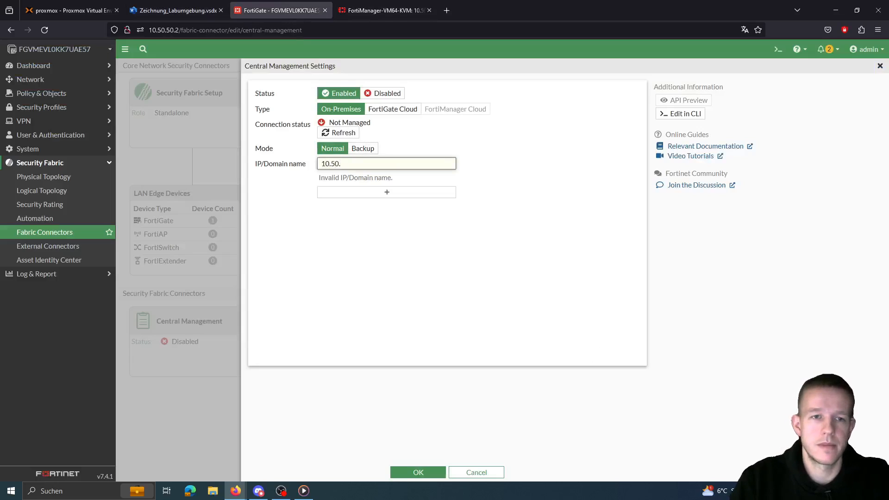
type("51.2")
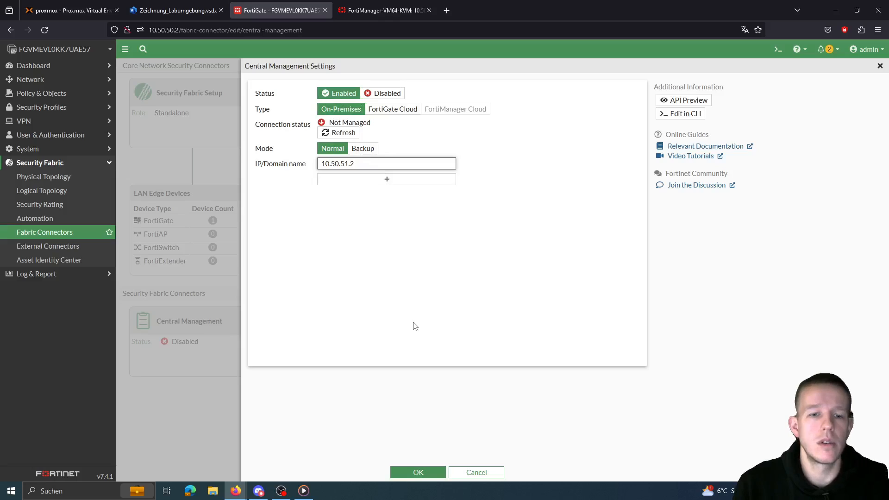
left_click(417, 471)
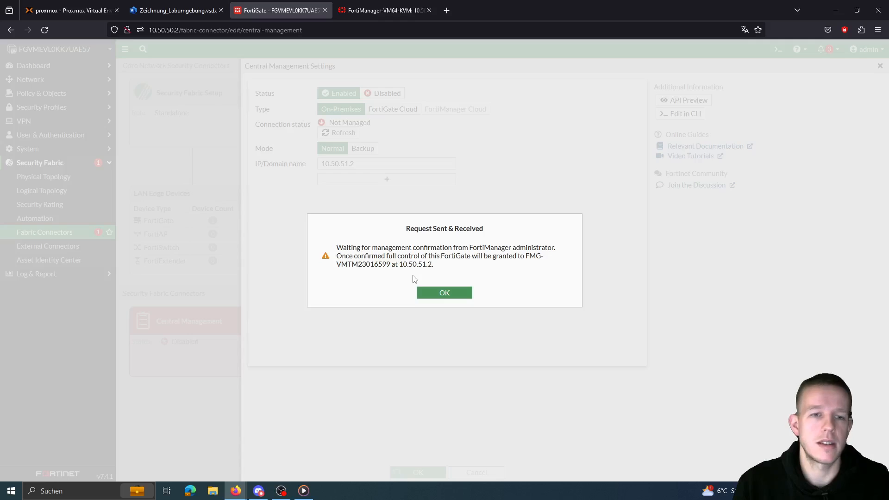
Step: Acknowledge the Request Sent & Received notice to show the Unauthorized FortiManager Status
left_click(442, 294)
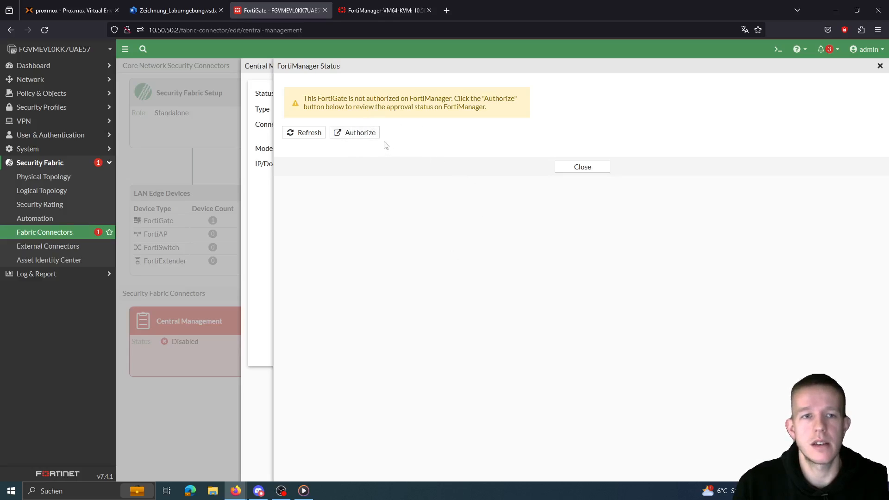
Step: Launch FortiManager via Authorize and log in with the admin username and password
left_click(363, 135)
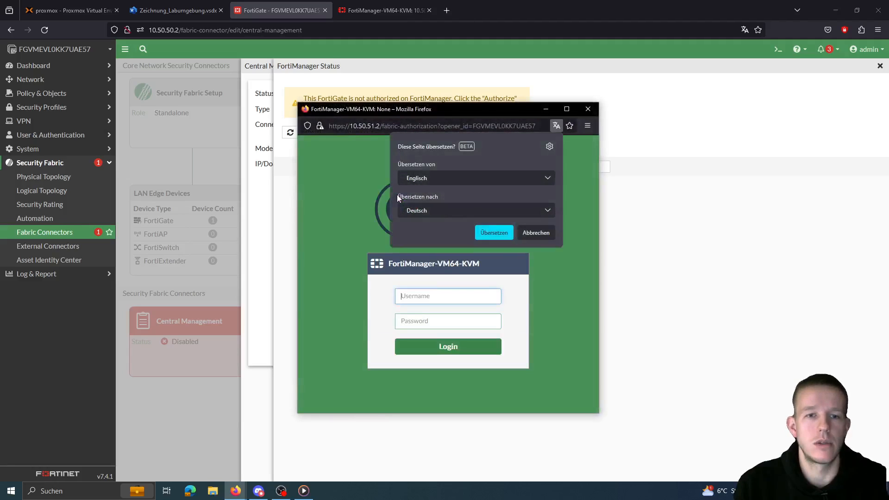
left_click(535, 232)
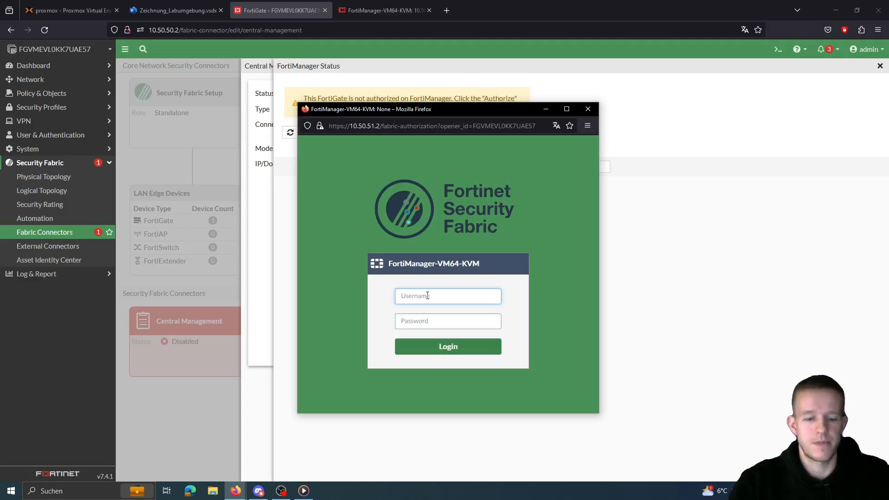
type("admin")
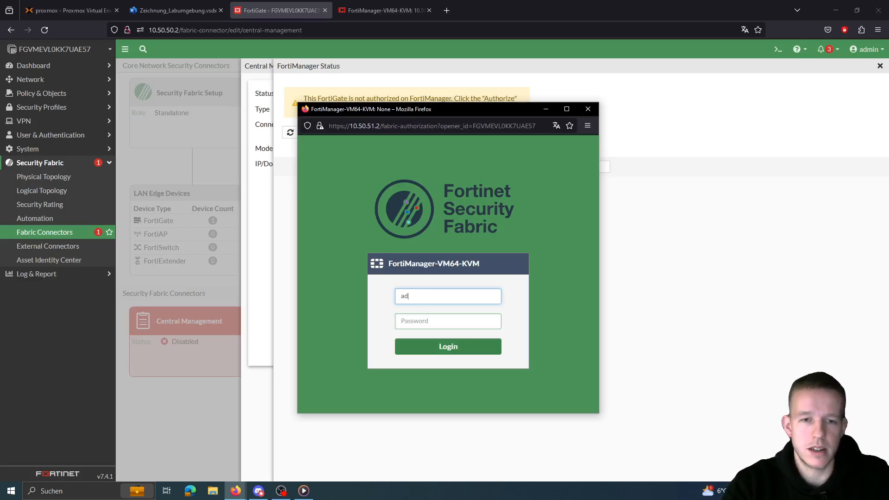
key("Tab")
type("•••••")
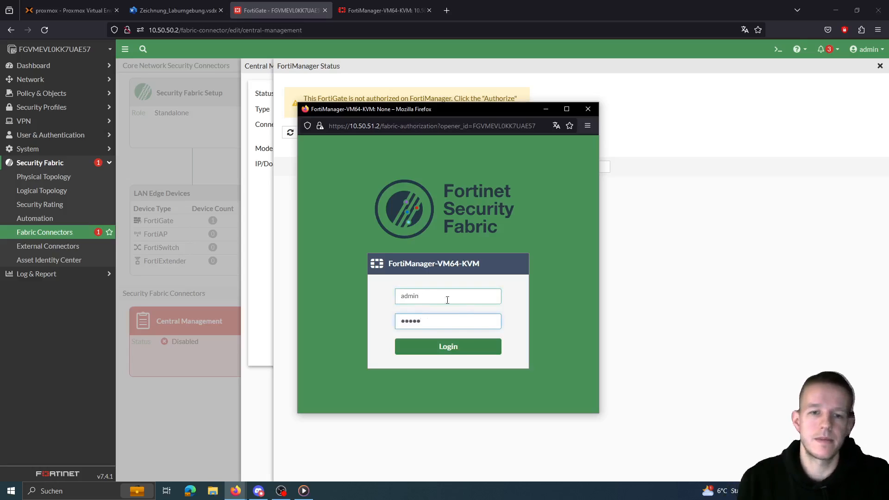
left_click(447, 346)
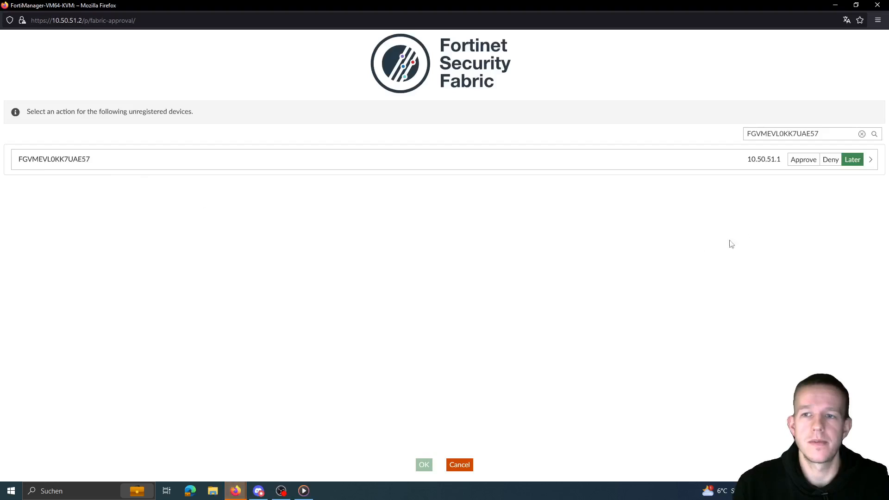
Step: Set the FortiGate at 10.50.51.1 to Approve and confirm with OK
left_click(802, 163)
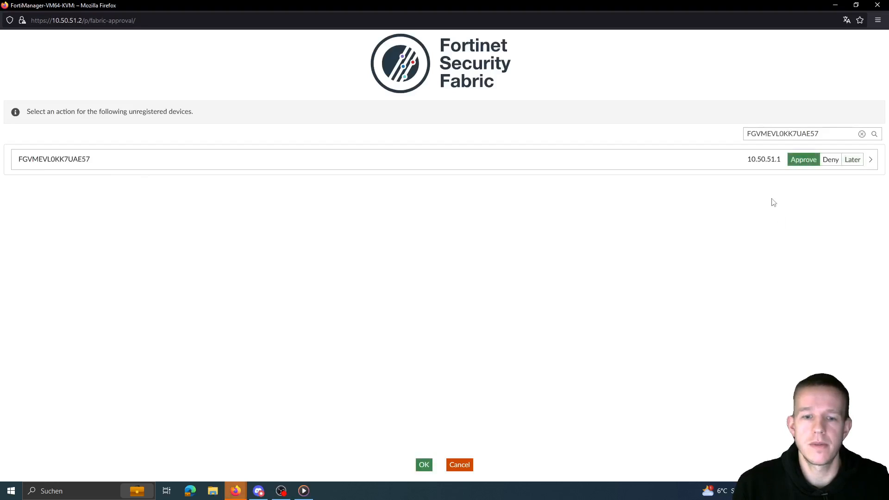
left_click(423, 465)
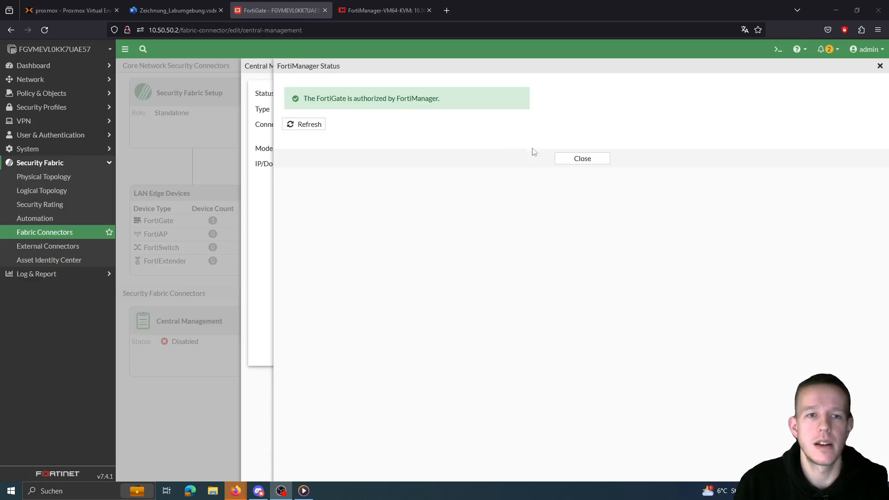
Step: Close the status panel, log back into FortiGate as admin, and choose Login Read-Write
left_click(592, 161)
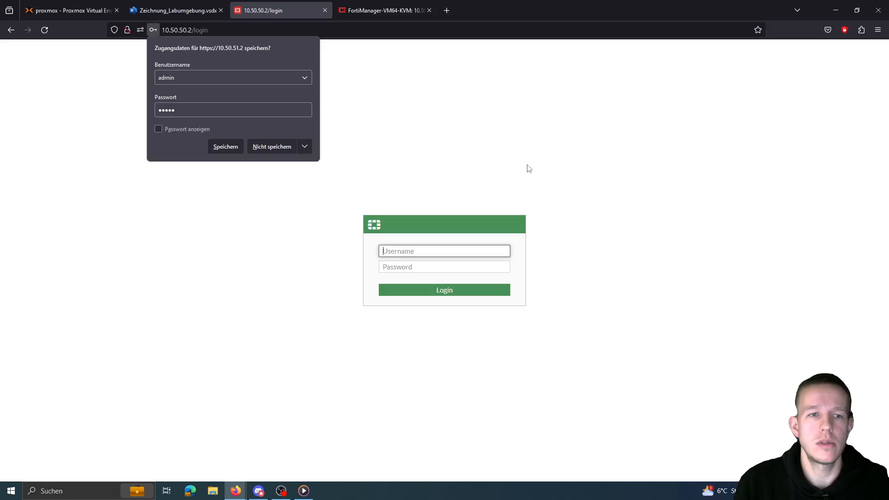
left_click(275, 146)
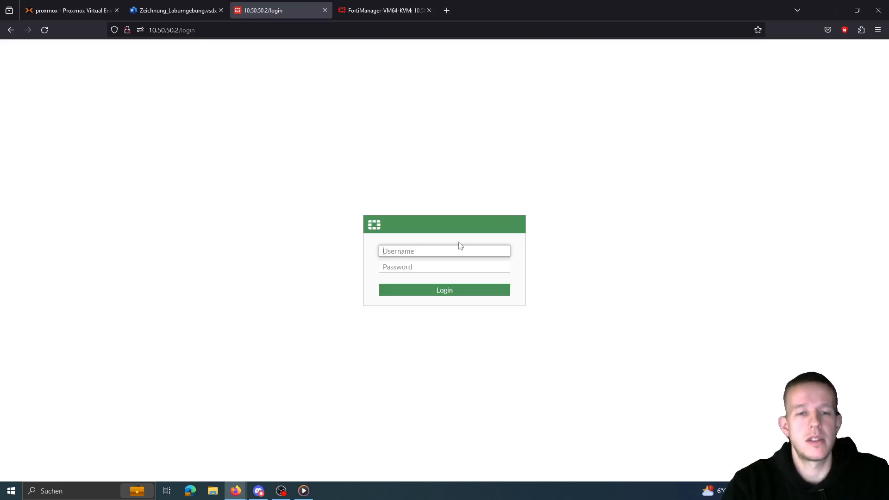
type("admin")
key("Tab")
type("admin")
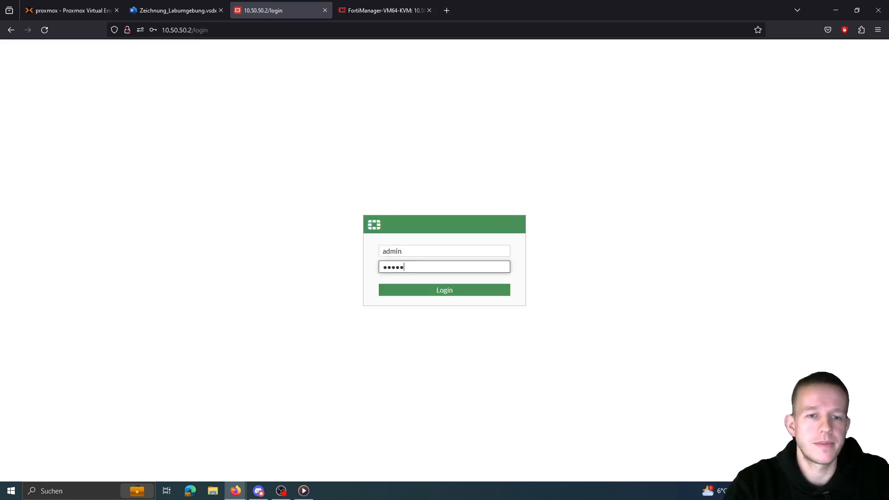
key("Return")
left_click(269, 147)
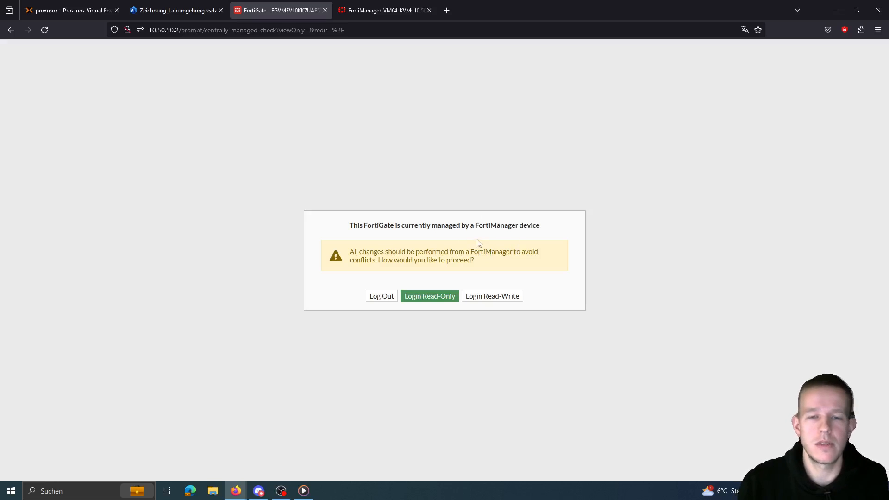
left_click(493, 297)
Step: Confirm the read-write login, then return to the FortiManager browser tab
left_click(460, 297)
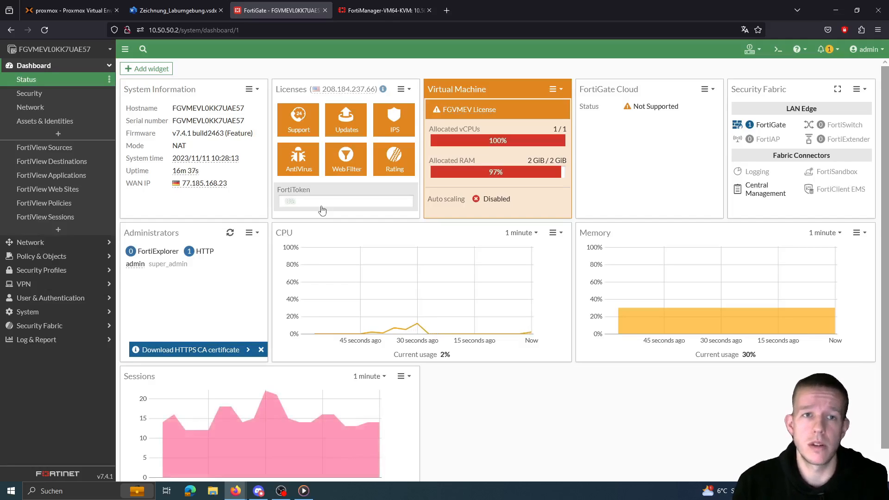
left_click(383, 11)
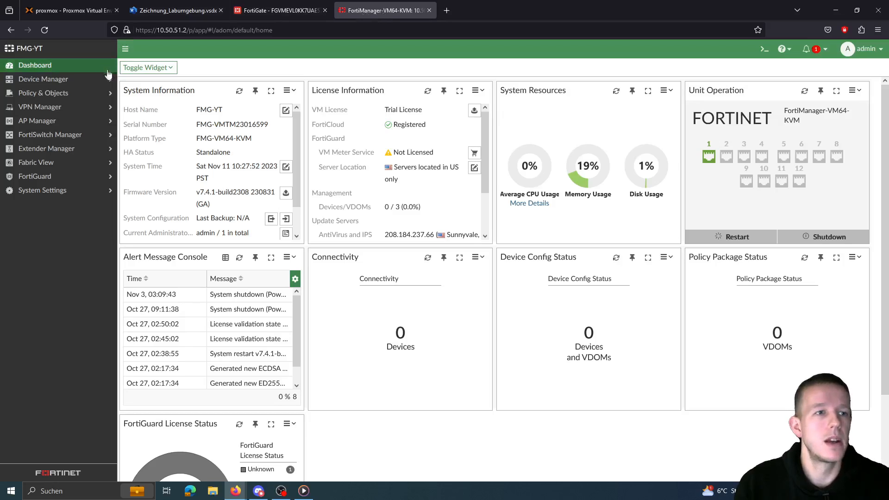
Step: Show Device Manager's Device & Groups list and select the managed FortiGate
left_click(61, 81)
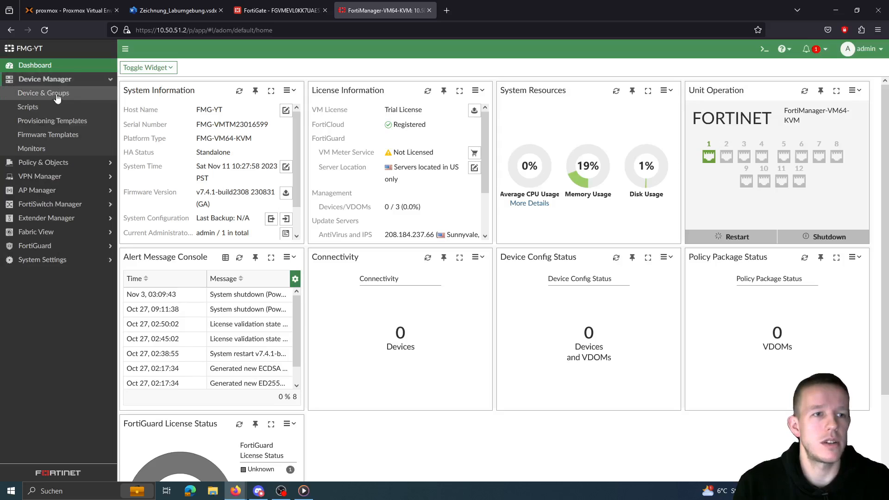
left_click(55, 98)
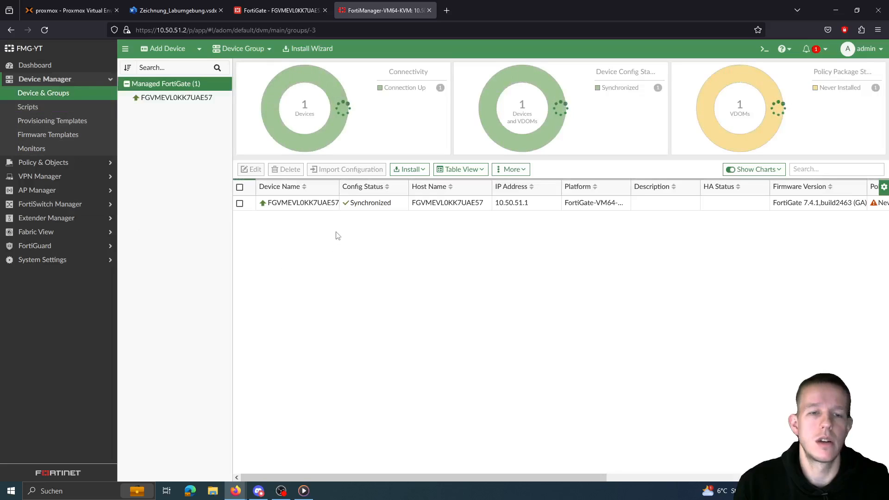
left_click(321, 211)
Step: Open the FortiGate's Dashboard: Summary and briefly check its Network menu
left_click(322, 211)
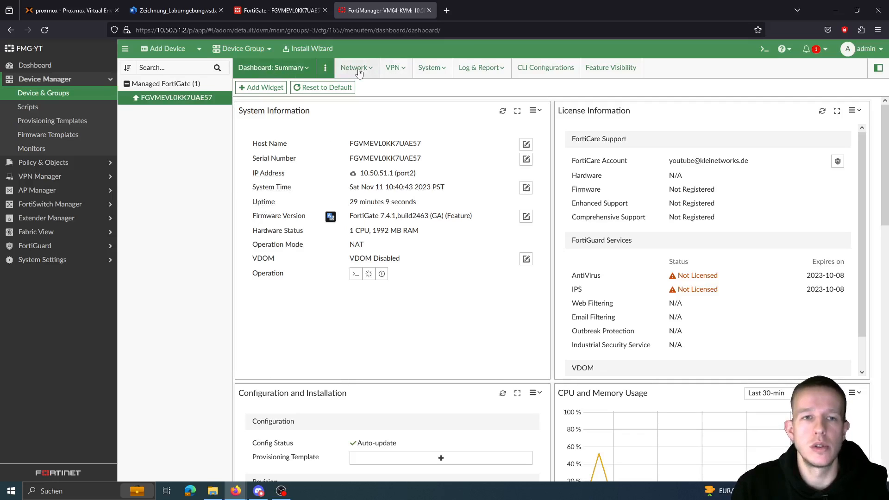
left_click(373, 71)
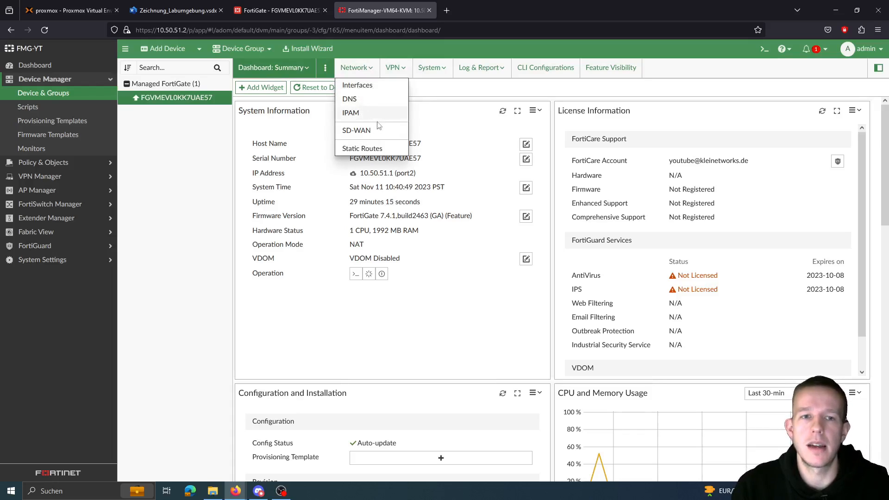
left_click(440, 95)
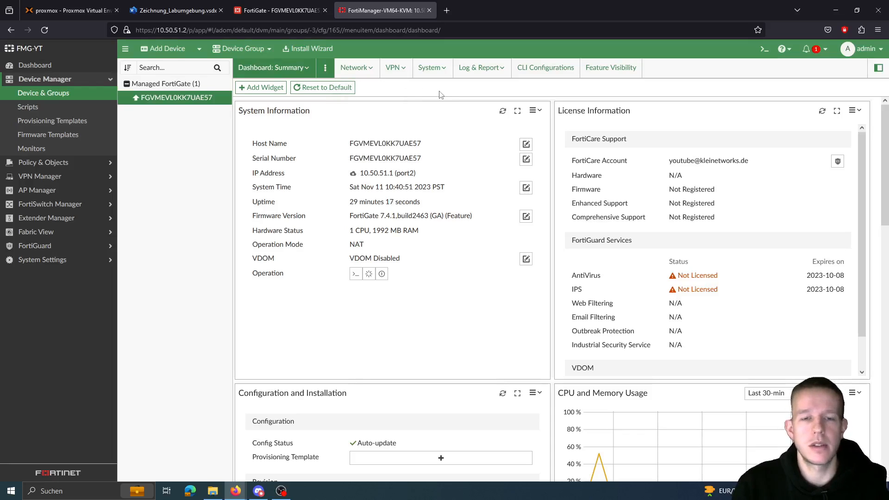